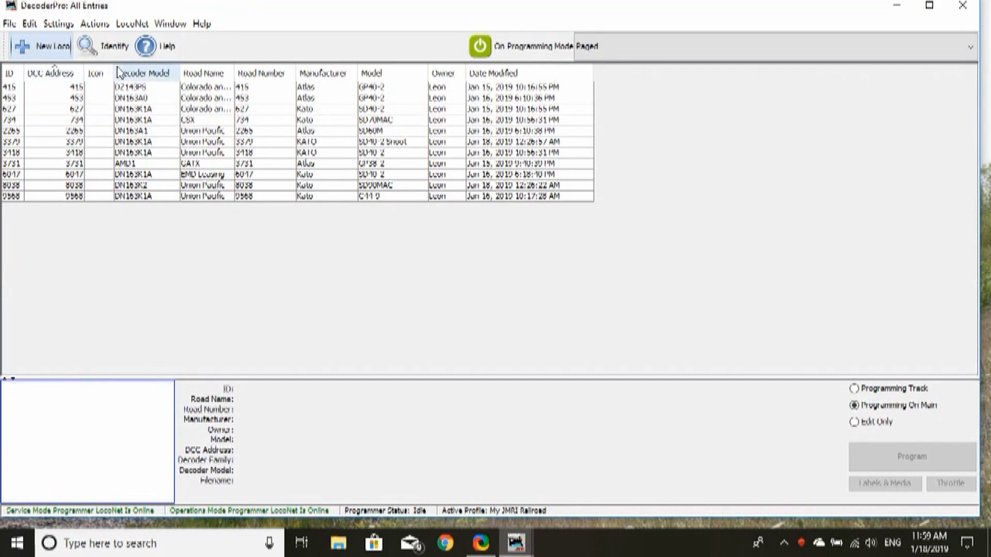
Step: Review locomotive 8038's lights, motor, basic speed control, speed table and roster entry sheets, and close its programmer
left_click(72, 185)
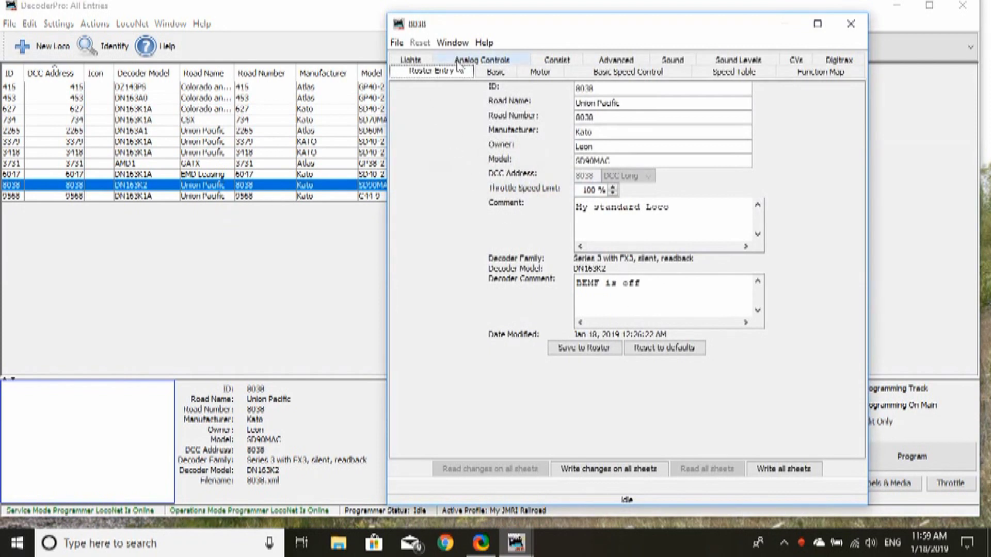
left_click(412, 60)
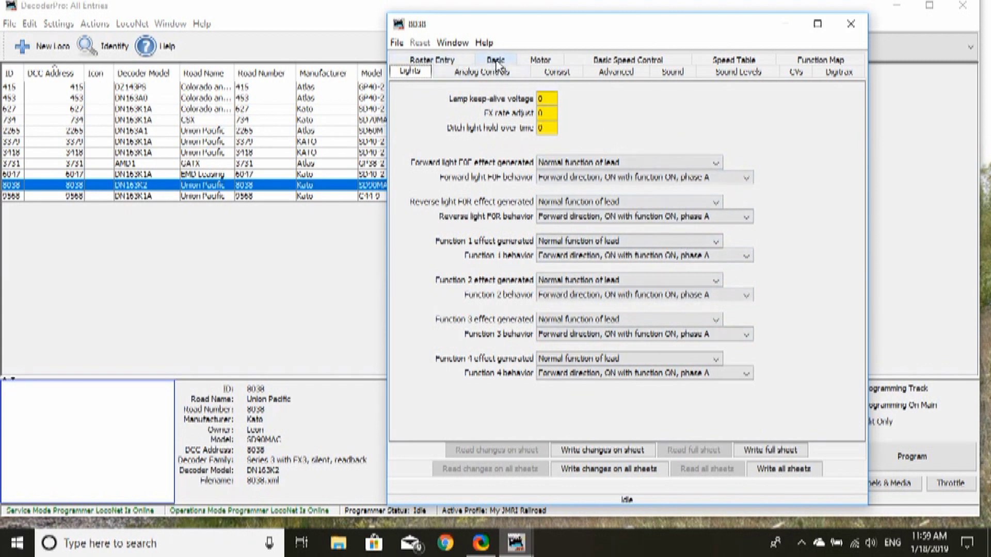
left_click(555, 62)
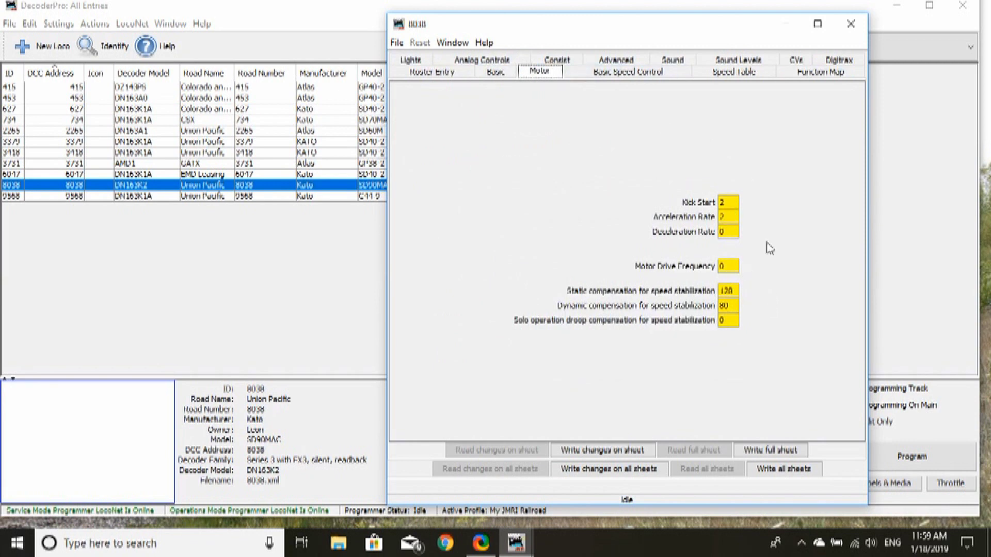
left_click(635, 75)
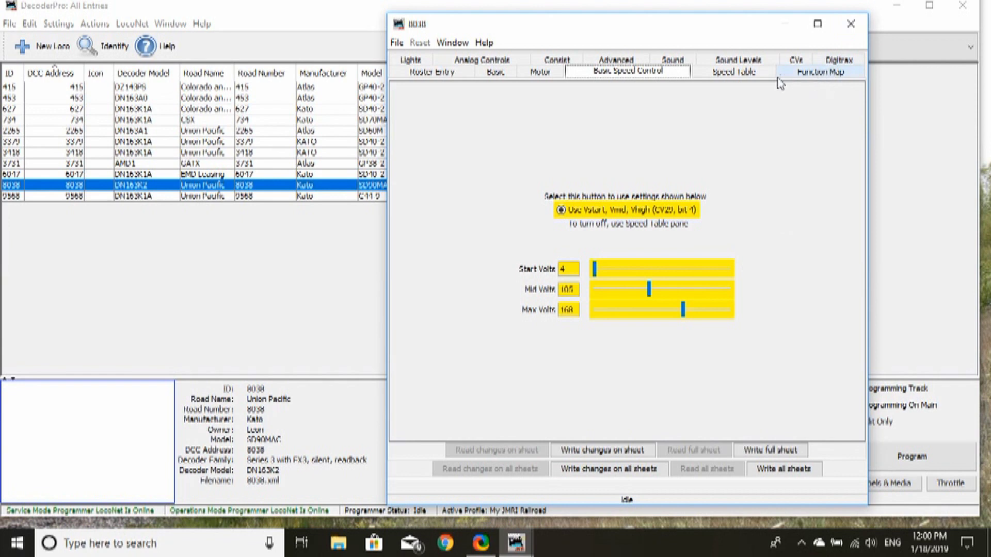
left_click(744, 73)
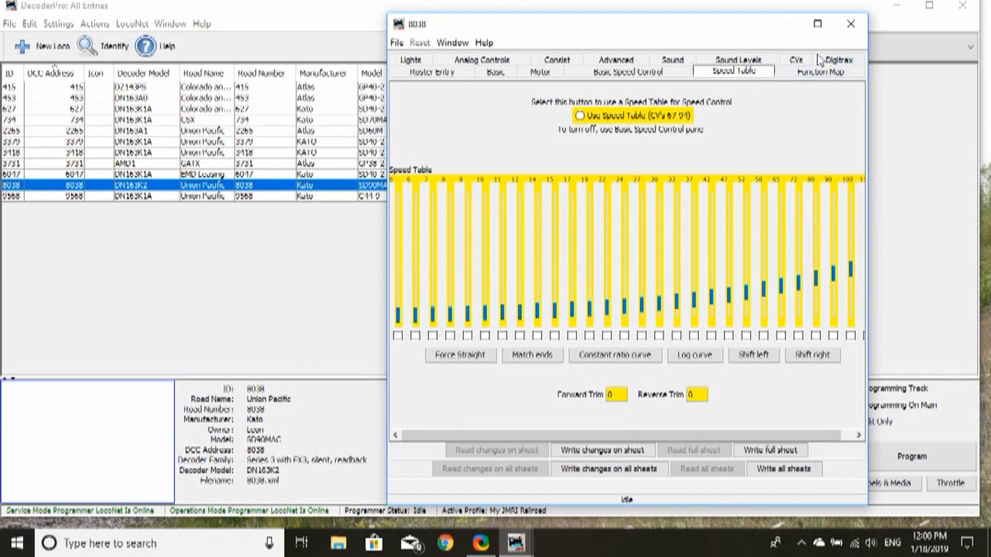
left_click(445, 78)
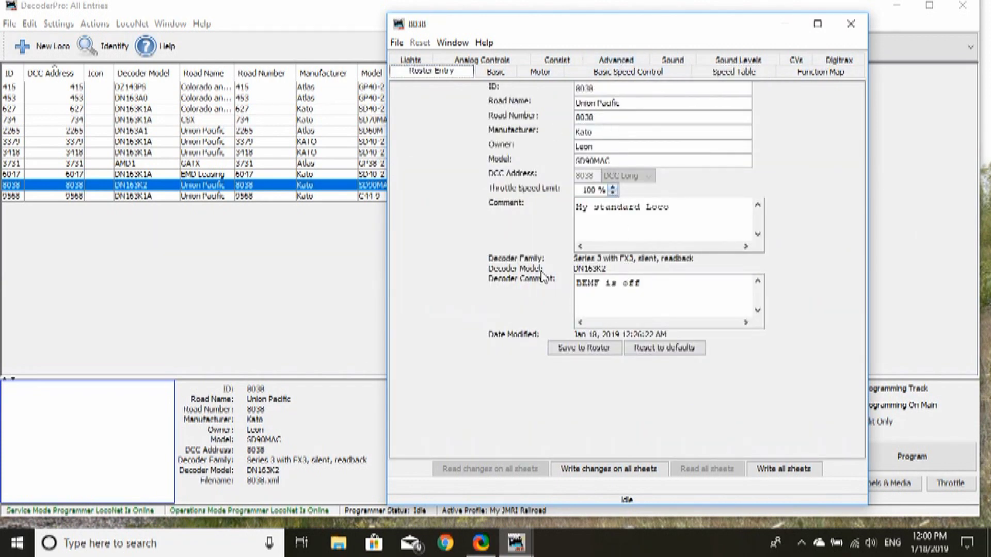
left_click(851, 24)
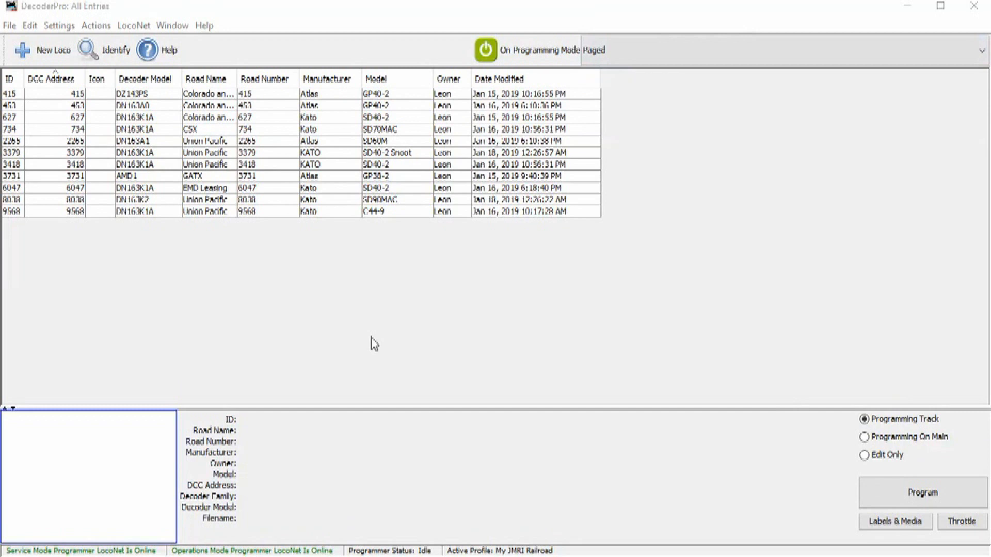
Step: Start a new locomotive entry and read the decoder type from the locomotive on the programming track
left_click(24, 56)
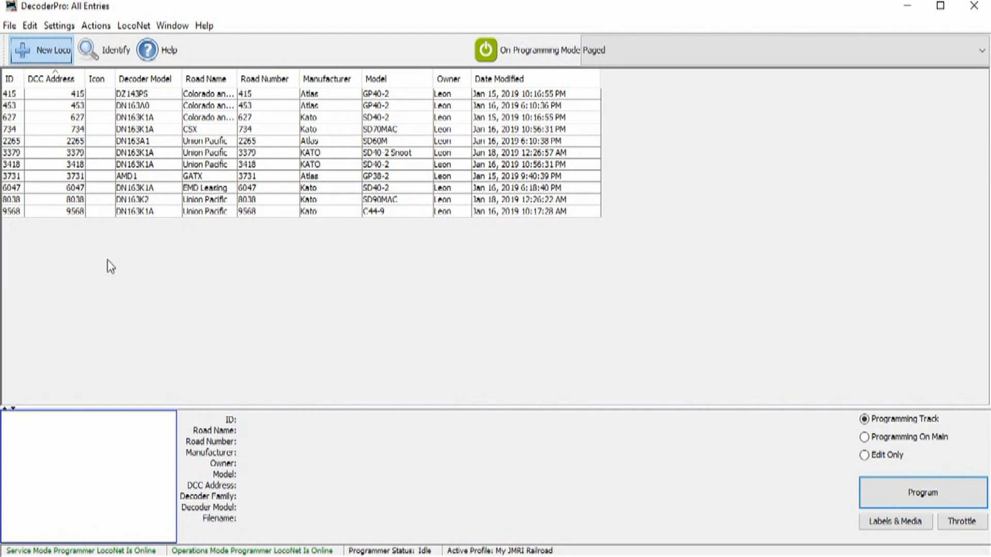
left_click(28, 53)
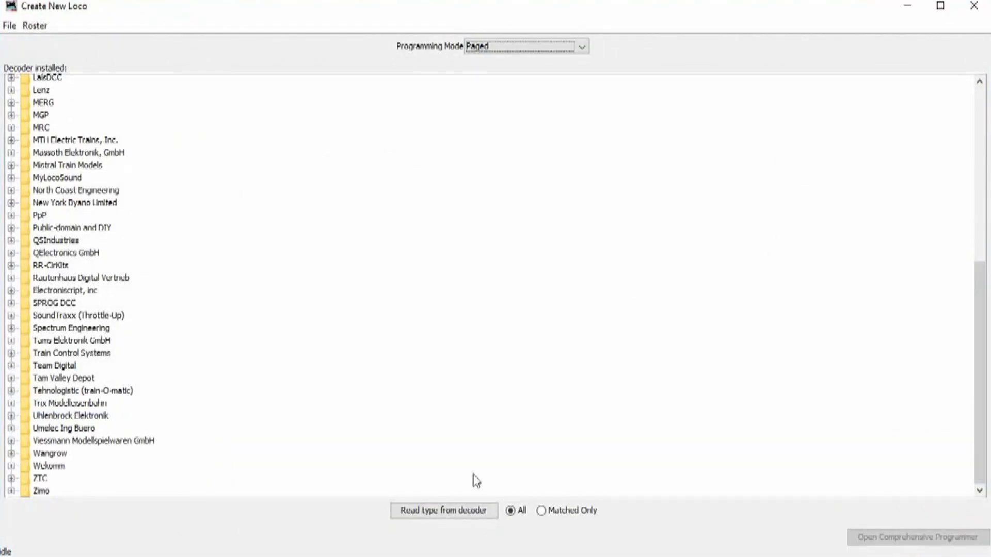
left_click(435, 517)
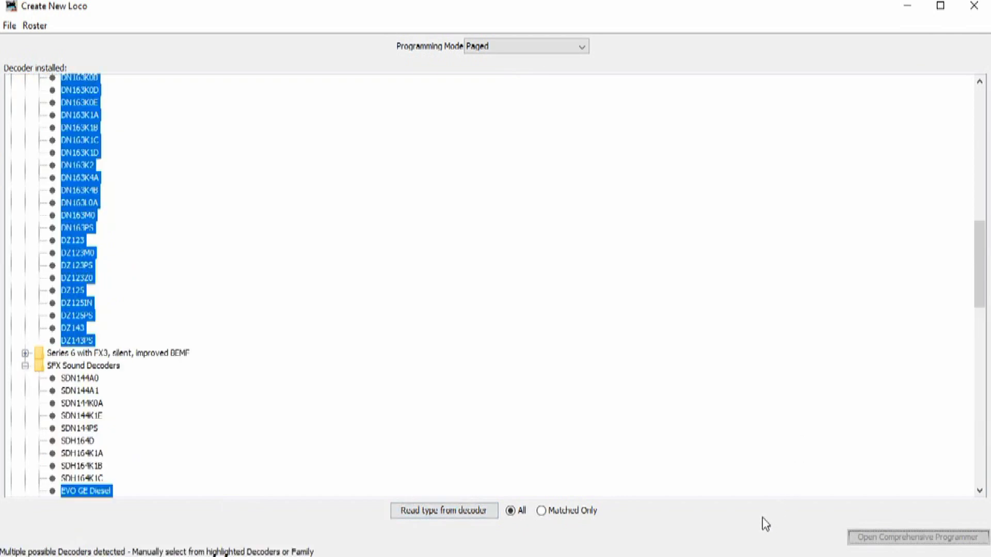
Step: Choose DN163K1A as the installed decoder from the highlighted candidates
scroll(235, 242, "up", 7)
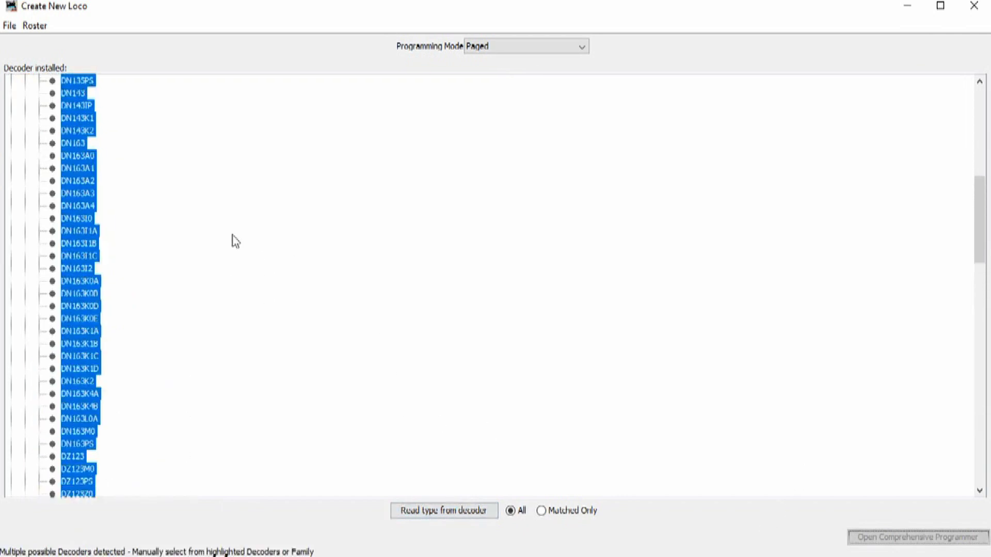
scroll(236, 242, "up", 2)
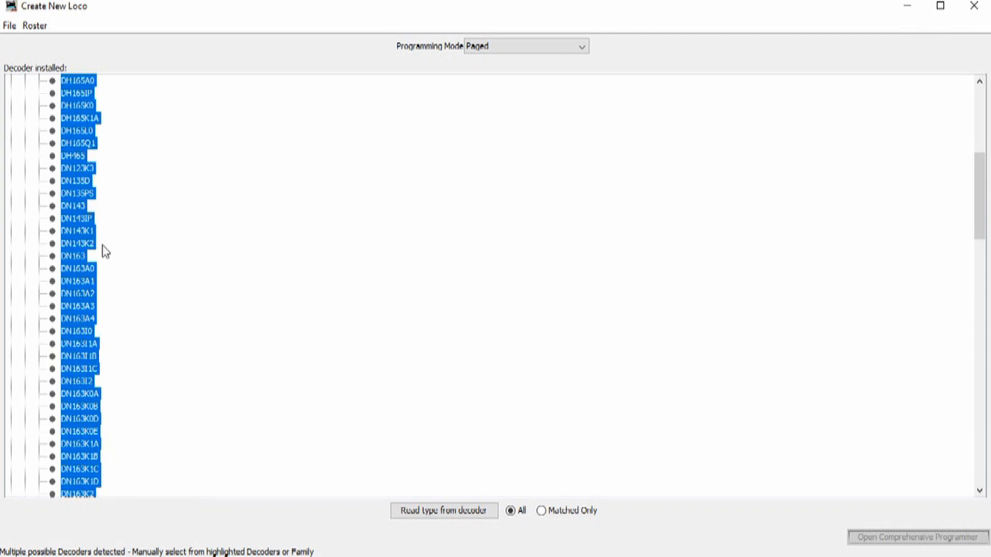
scroll(104, 250, "down", 1)
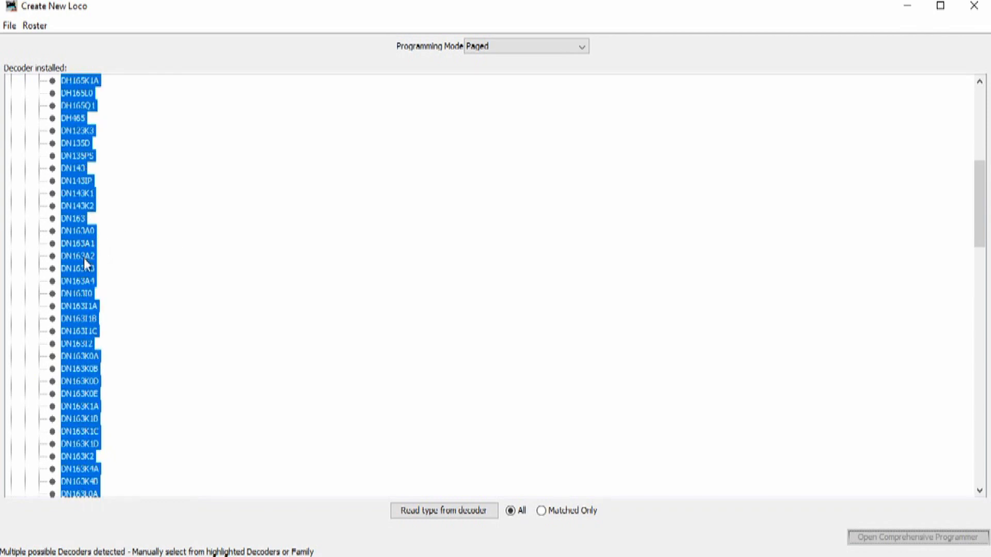
scroll(81, 309, "down", 1)
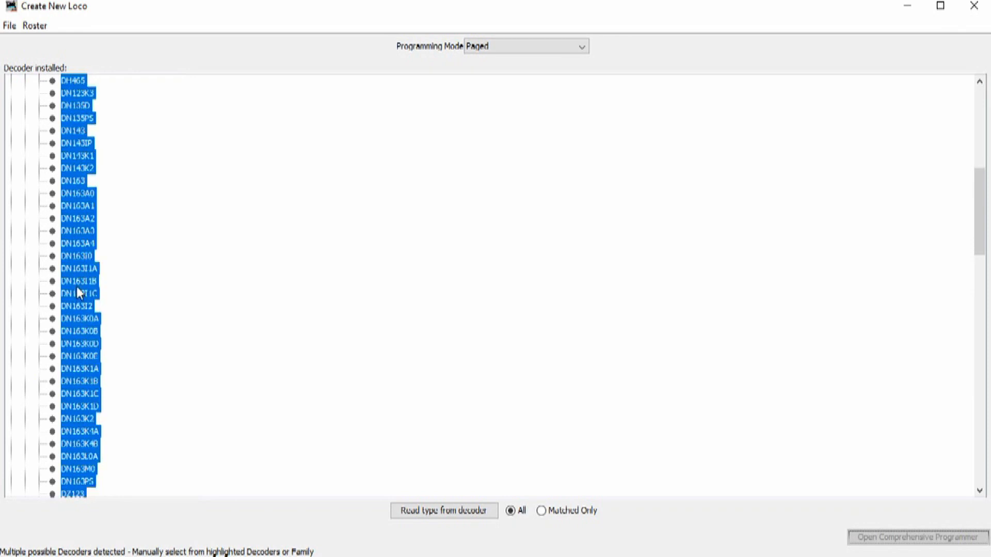
left_click(80, 374)
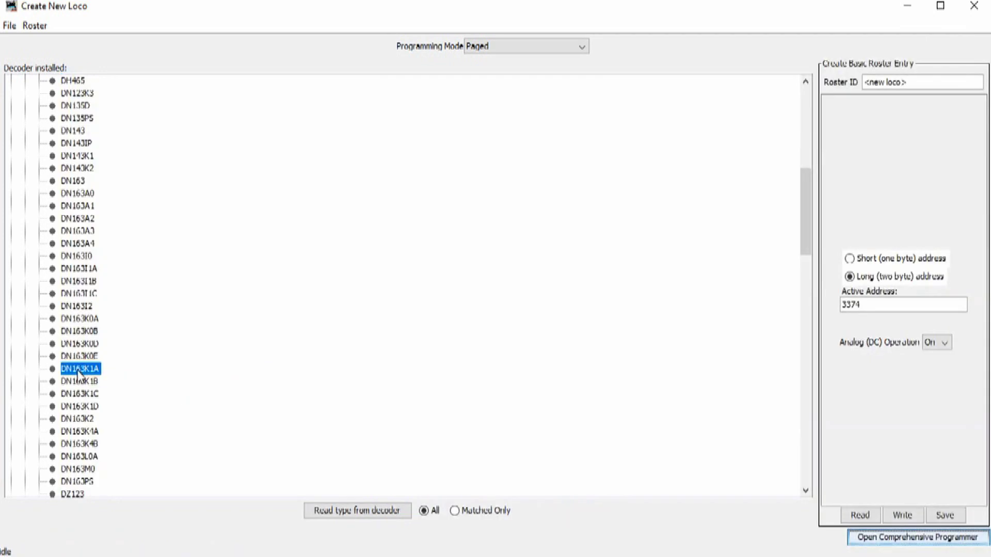
Step: Set the new locomotive's roster ID to 3374 and save the basic roster entry
left_click(937, 519)
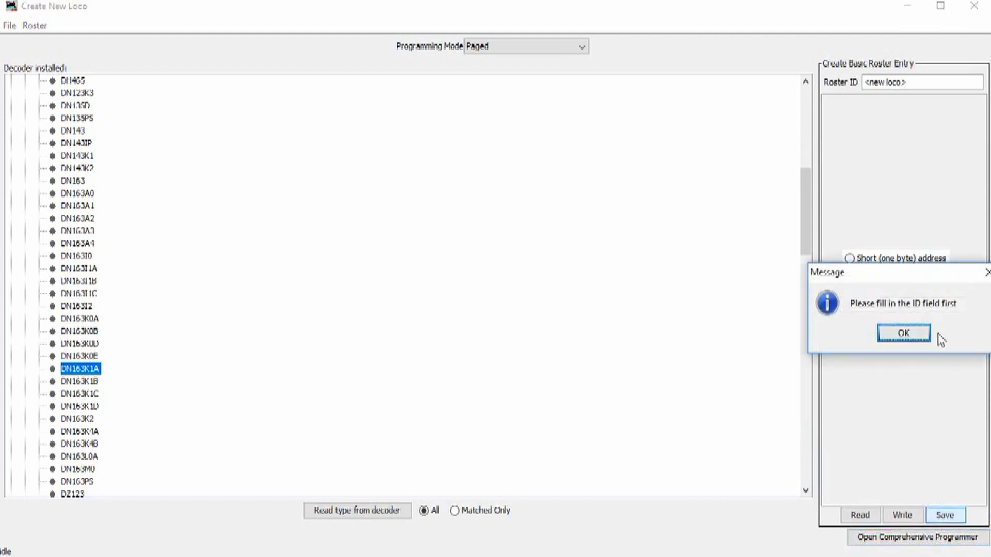
left_click(922, 333)
left_click(916, 88)
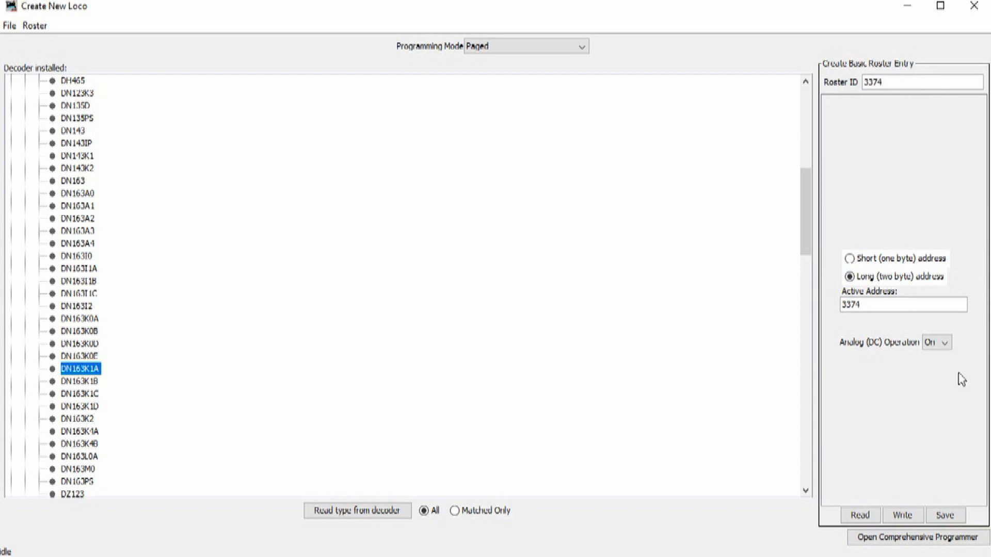
left_click(952, 517)
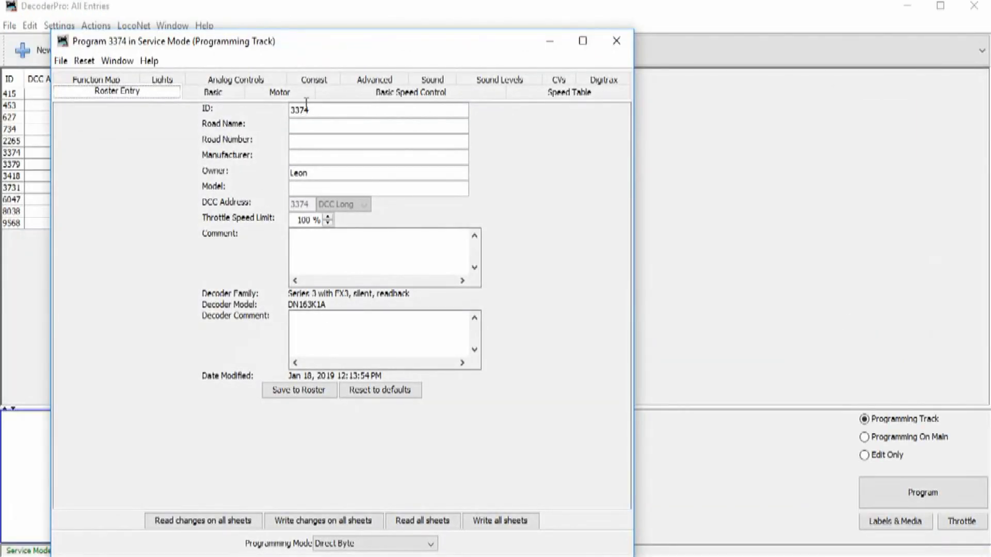
Step: Fill in road name Union Pacific, road number 3374, manufacturer KATO and model SD40-2 Snoot, and save the roster entry
left_click(308, 126)
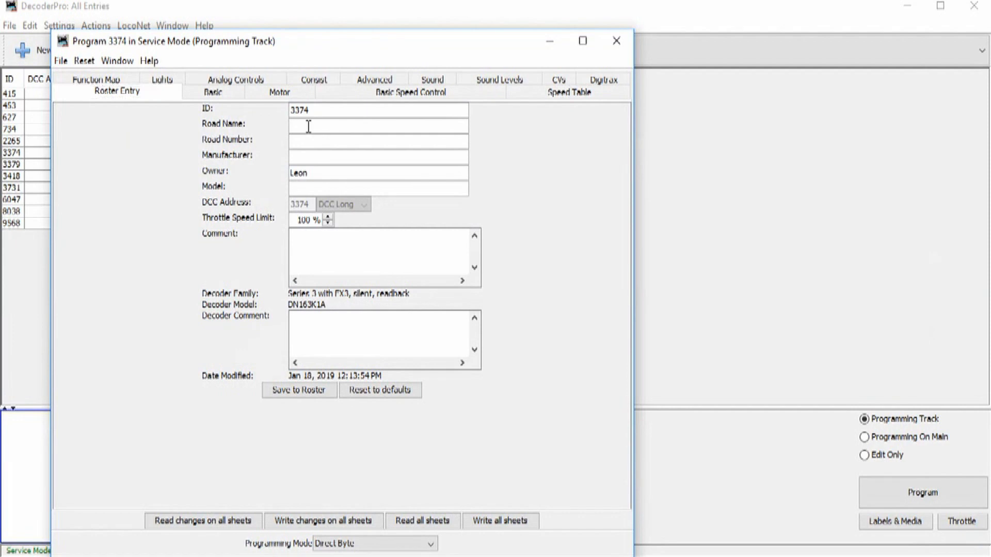
type("Union Pacific")
left_click(309, 141)
type("3374")
left_click(308, 156)
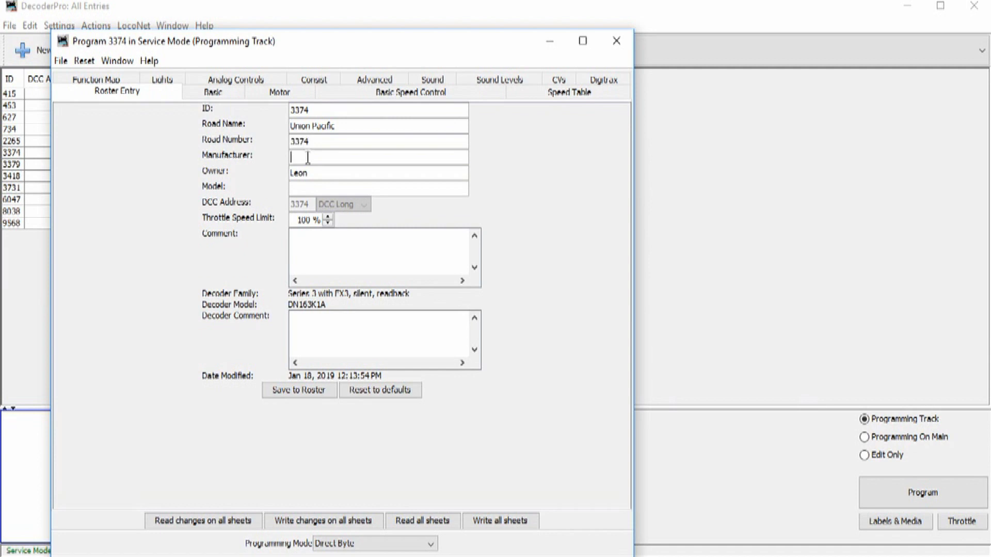
type("KATO")
left_click(300, 188)
type("SD40-2")
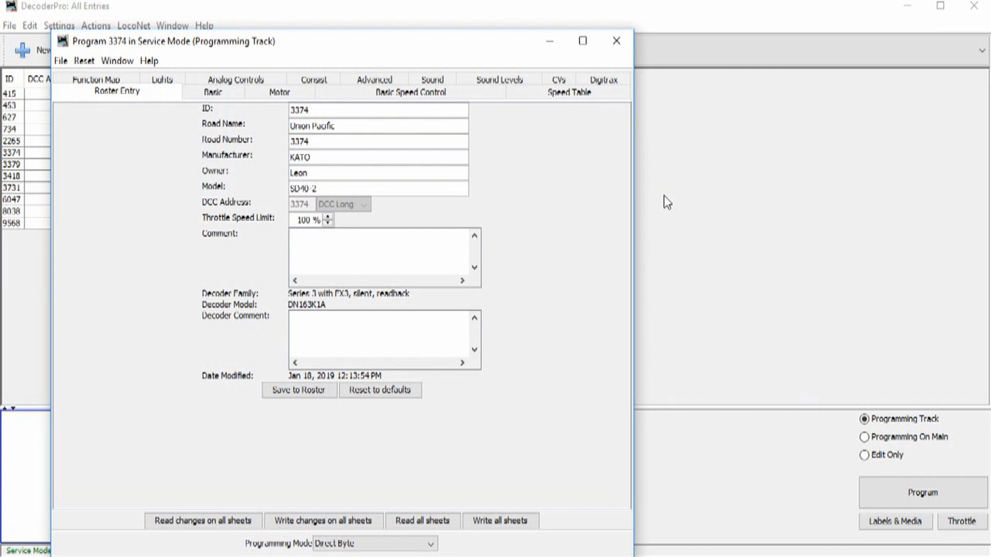
type(" Snoot")
left_click(61, 60)
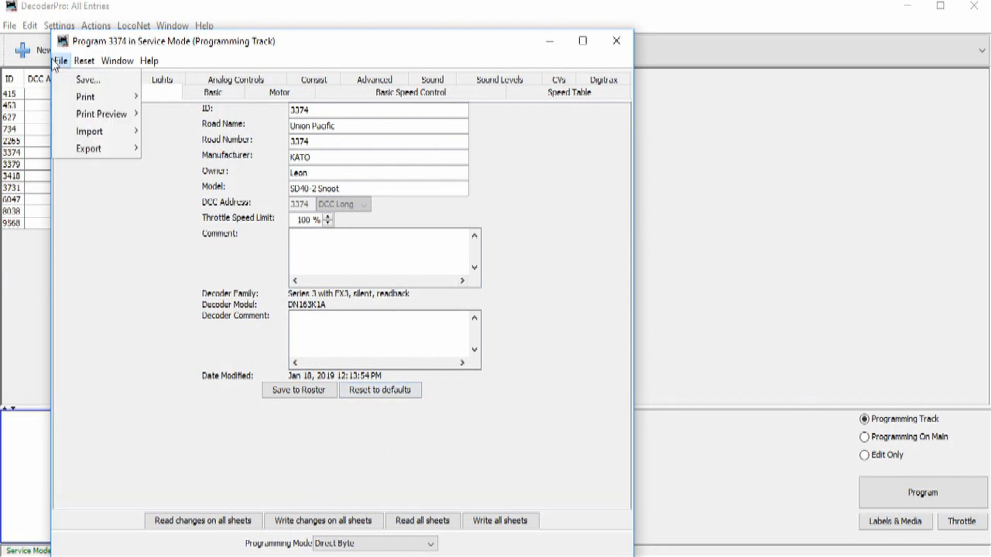
left_click(68, 80)
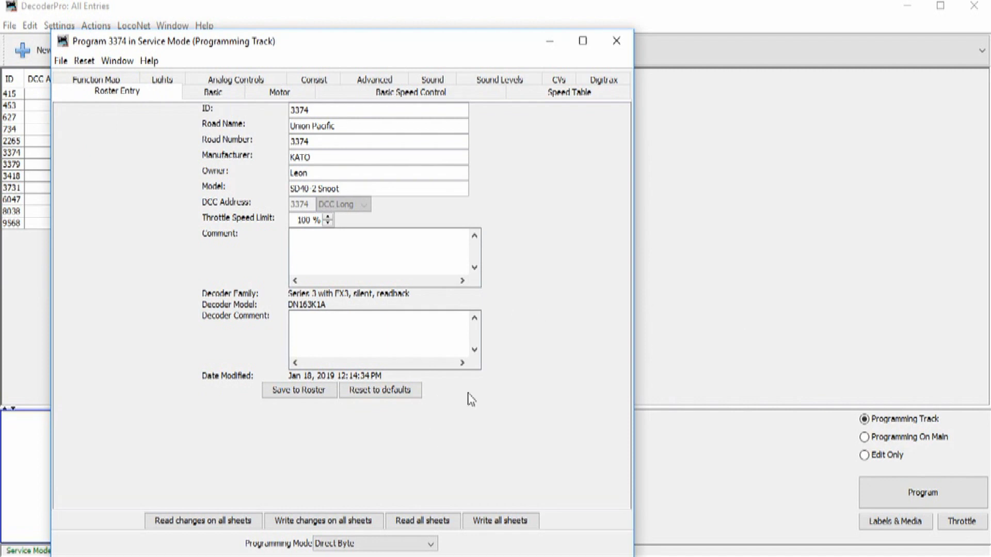
Step: Show the basic speed control settings and start reading all sheets from locomotive 3374's decoder
left_click(400, 94)
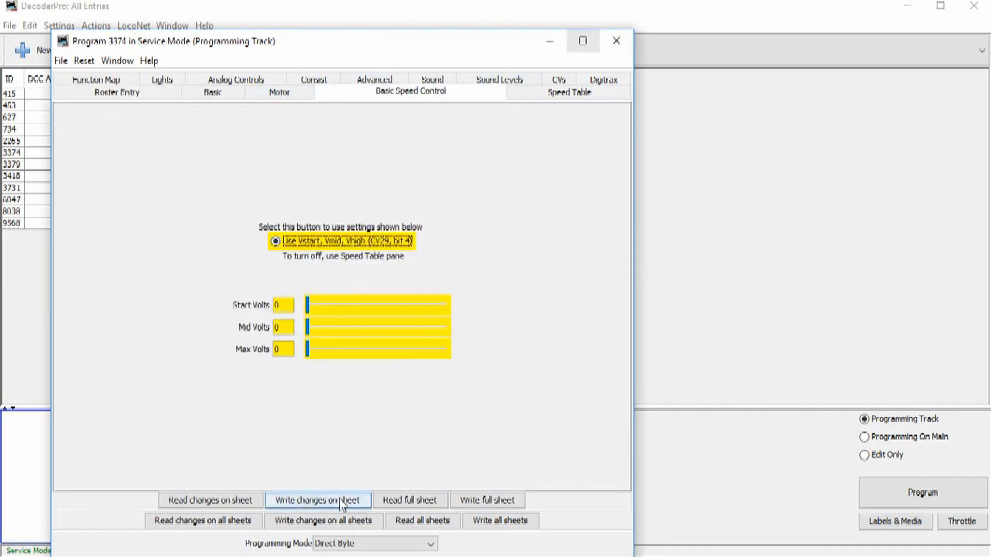
left_click(421, 521)
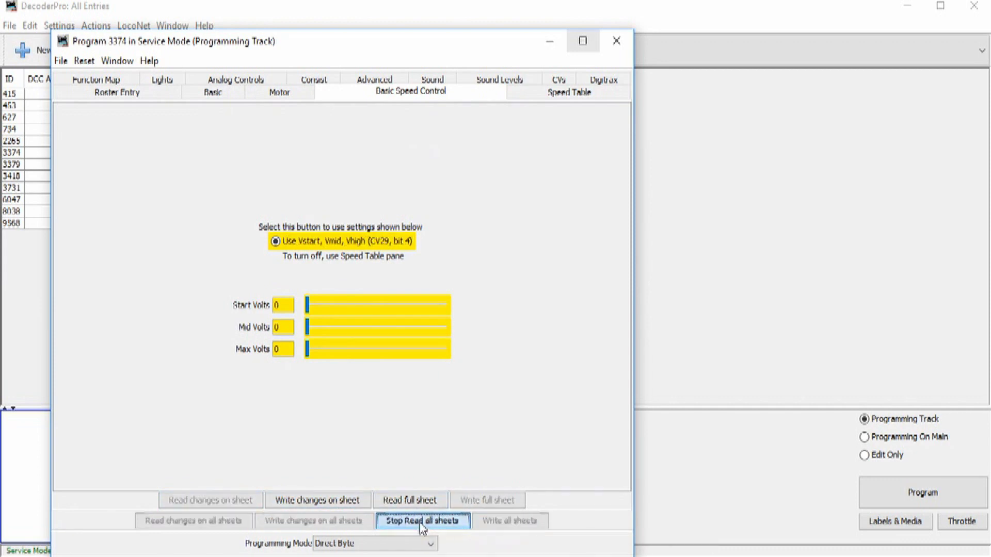